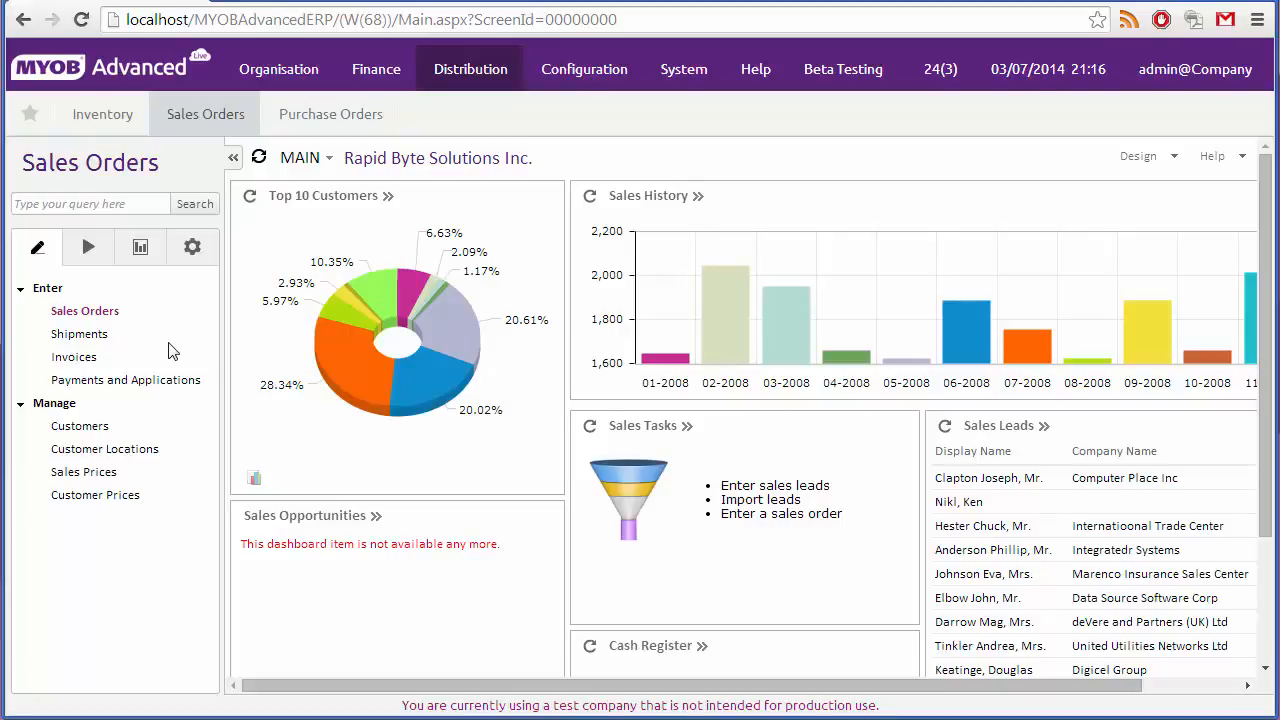
Start a new SO-type sales order for the customer ABC Studios Inc, The.
left_click(75, 315)
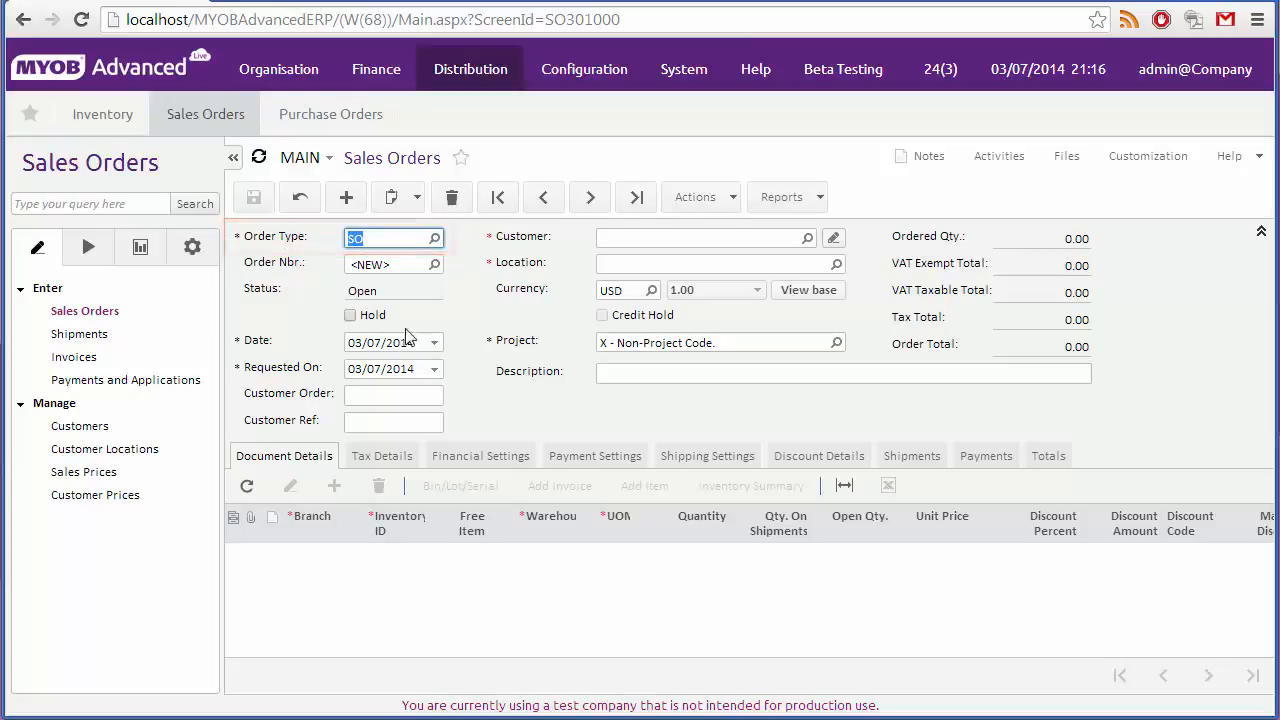
left_click(807, 239)
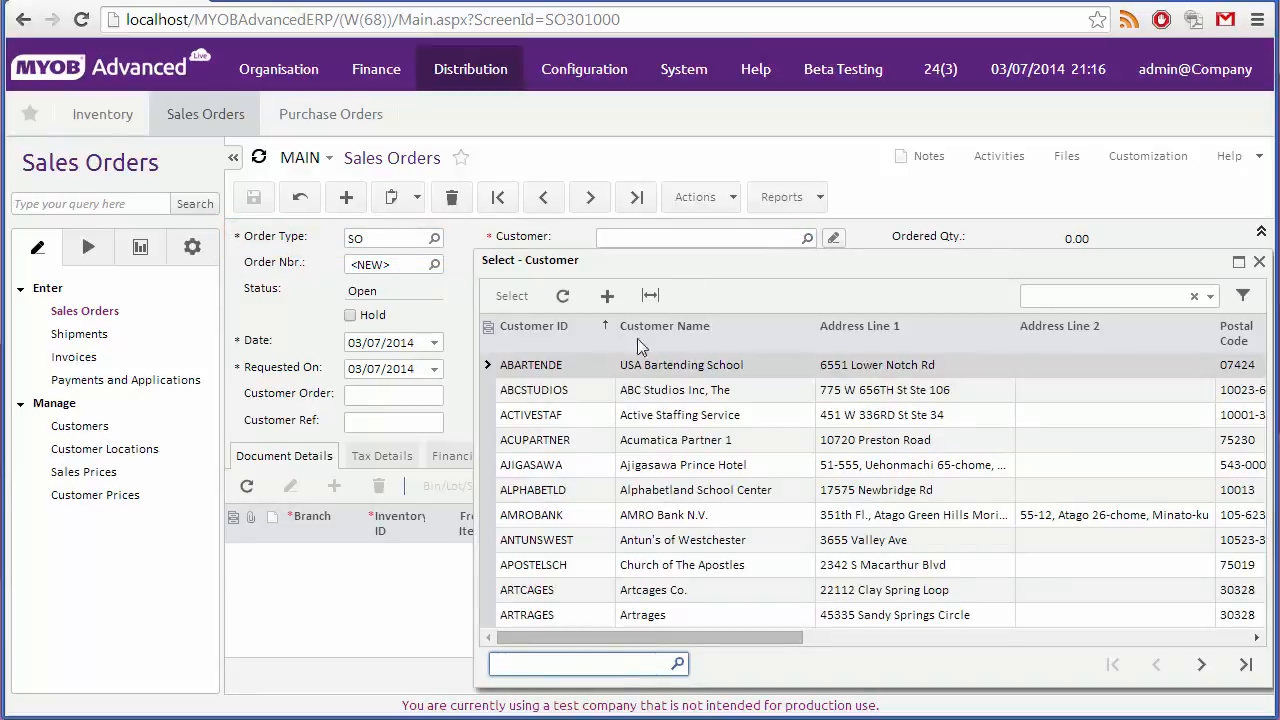
double_click(656, 392)
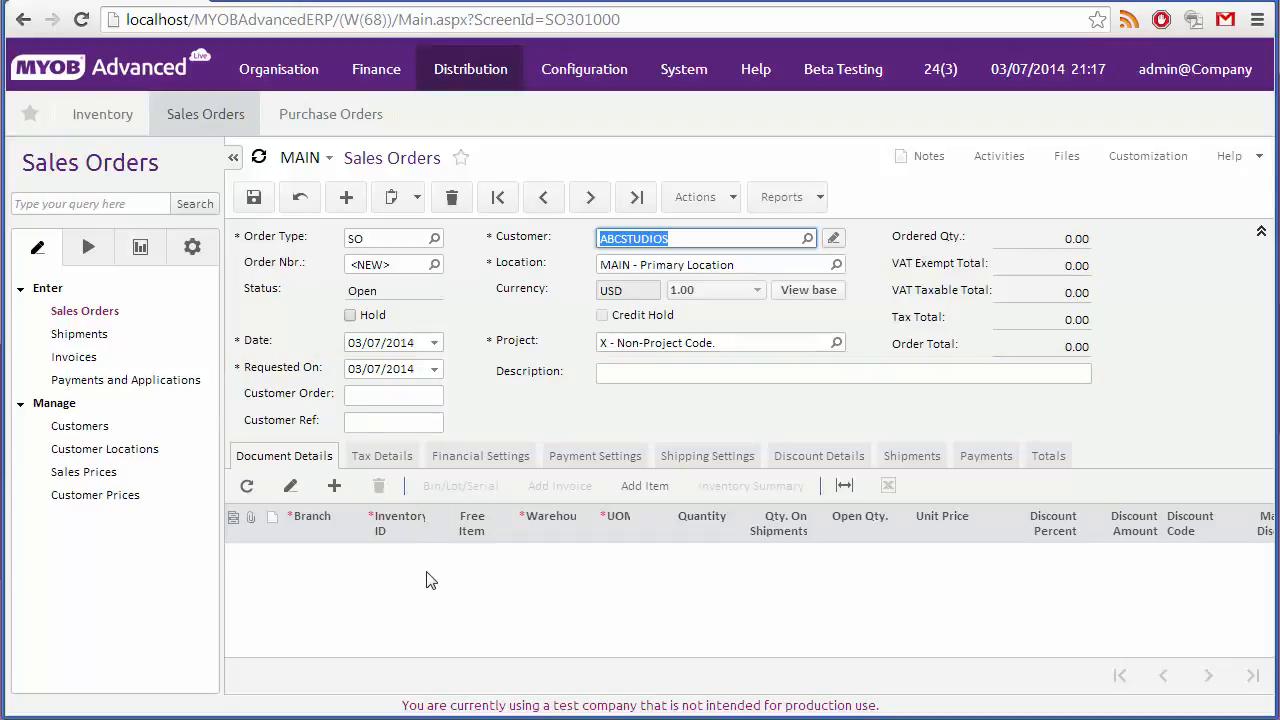
Add an order line for inventory item 301CMPST01 with a quantity of 2.
left_click(334, 486)
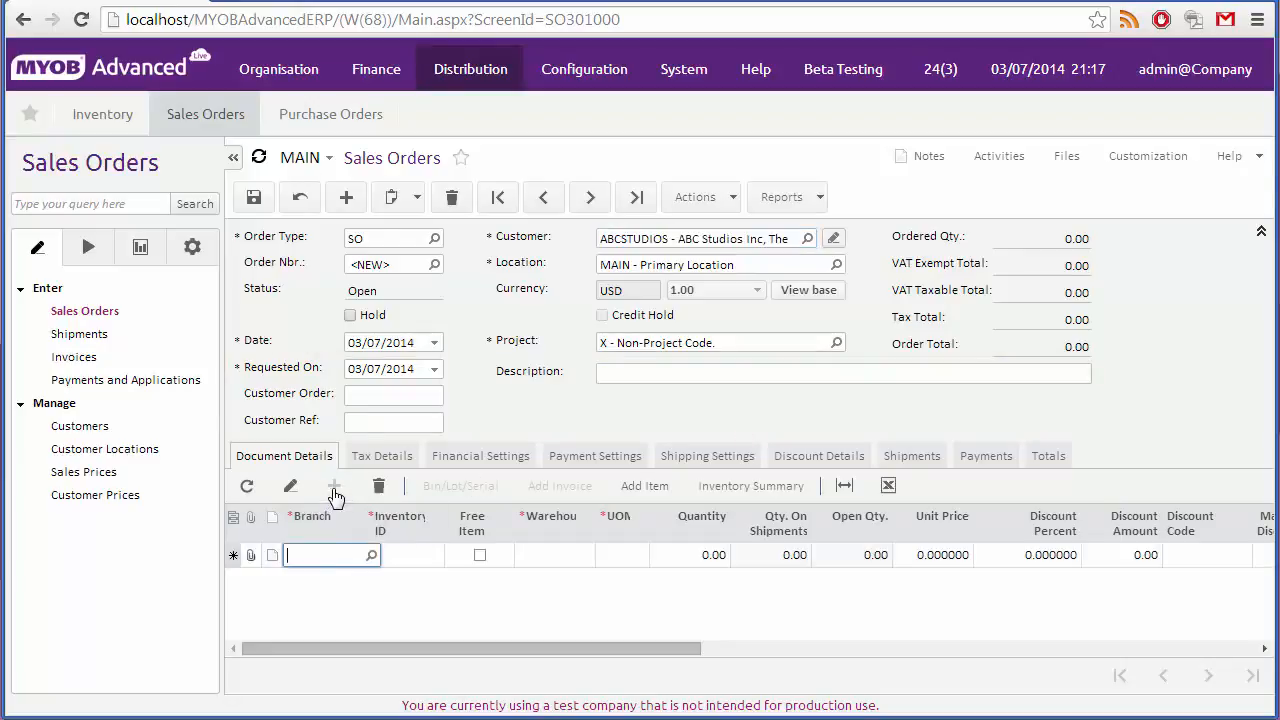
left_click(447, 556)
left_click(451, 555)
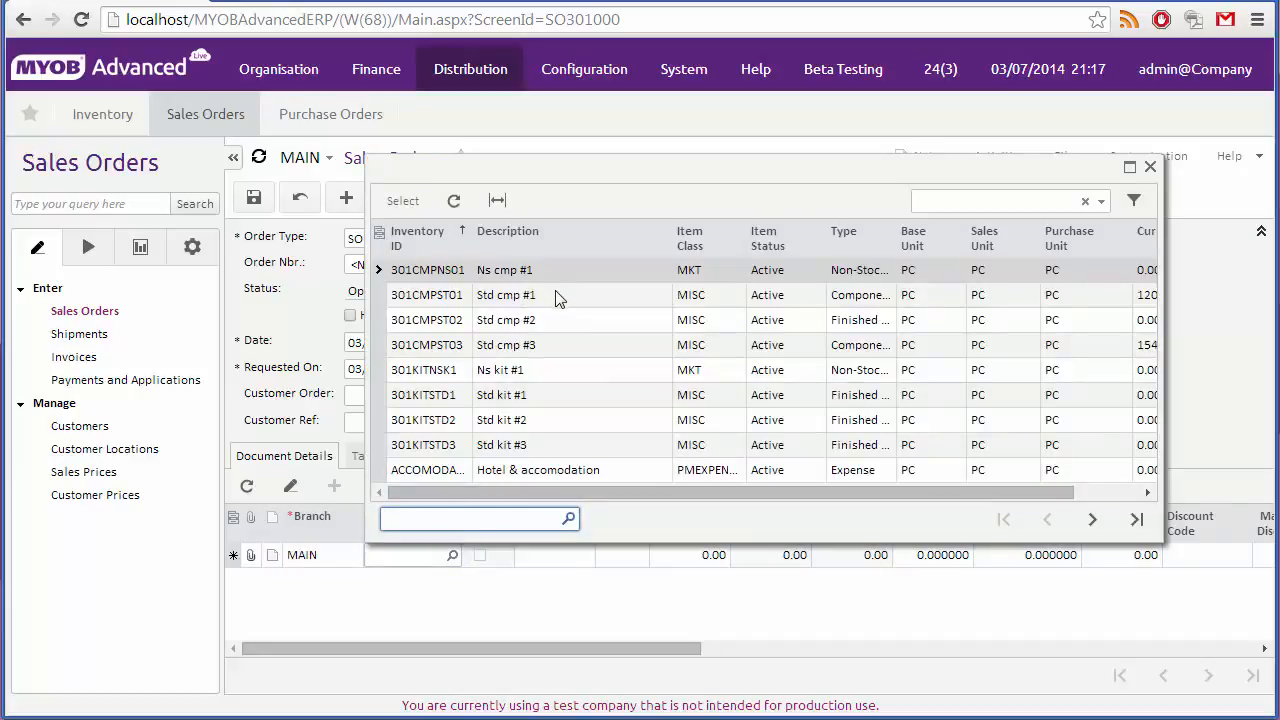
double_click(558, 302)
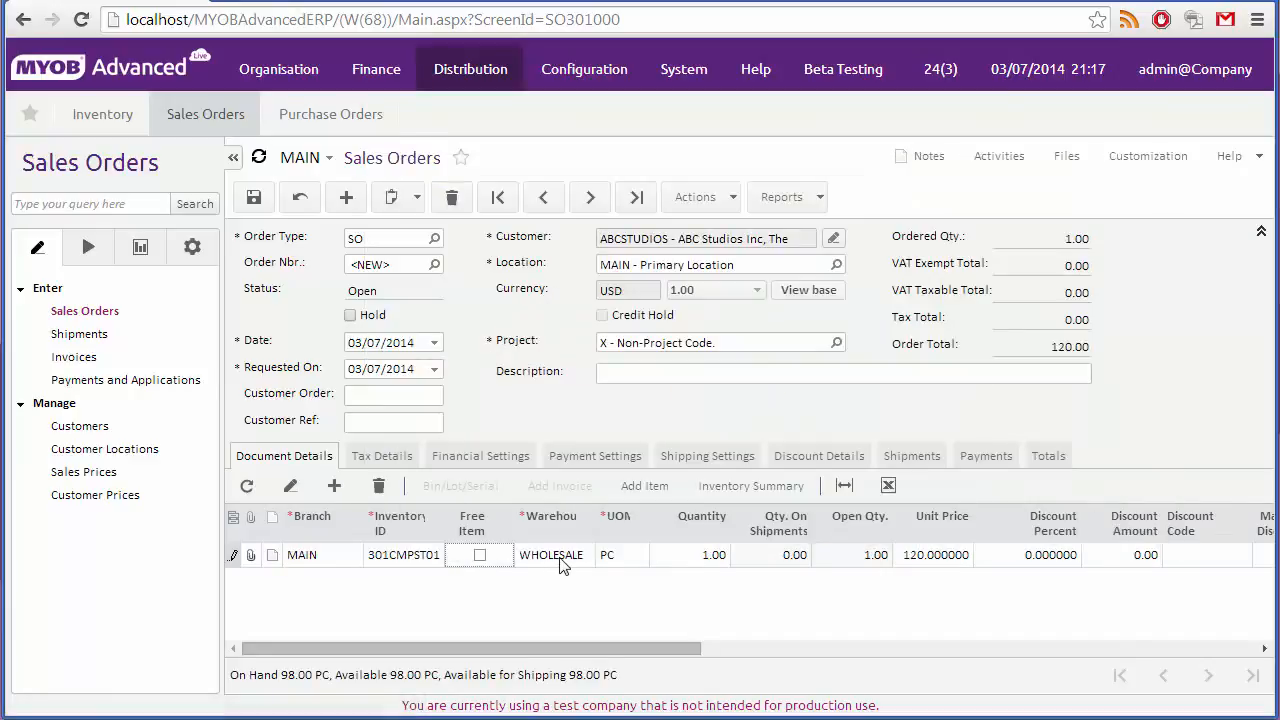
left_click(715, 558)
type("2")
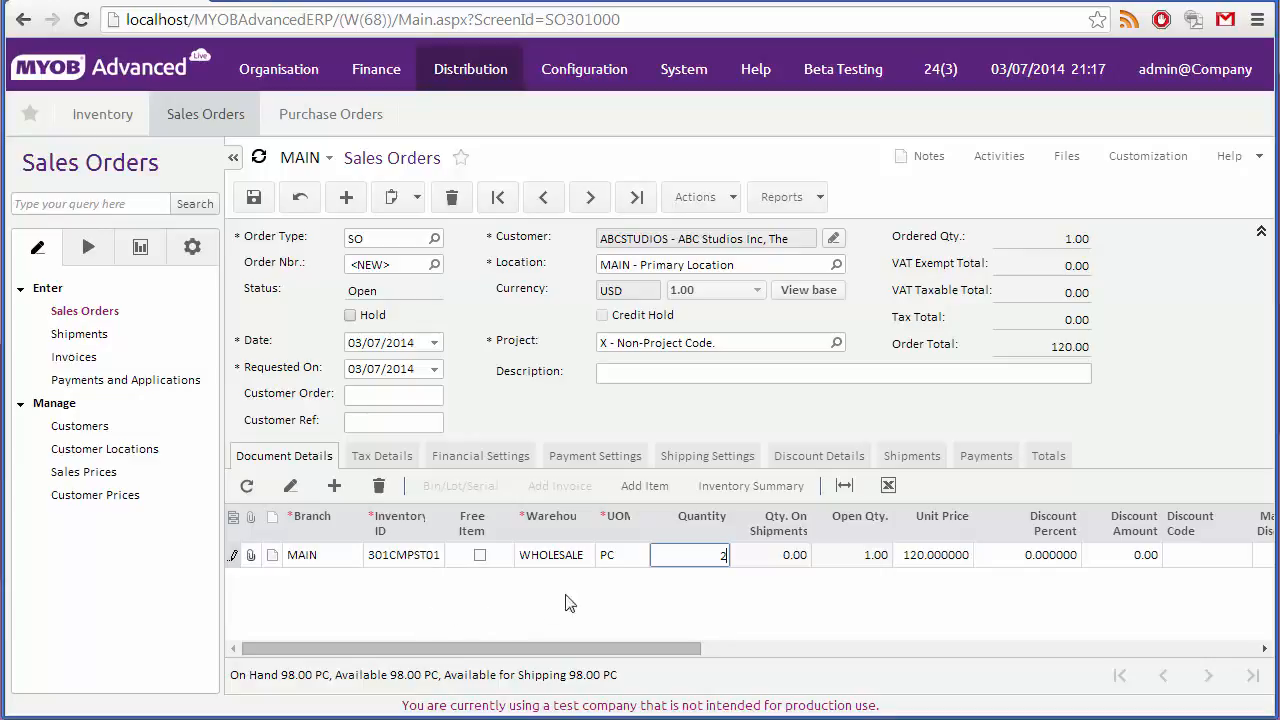
Add WHOLESALE items 301CMPST01 with quantity 2 and 301CMPST03 with quantity 3 to the order through the inventory lookup.
left_click(645, 486)
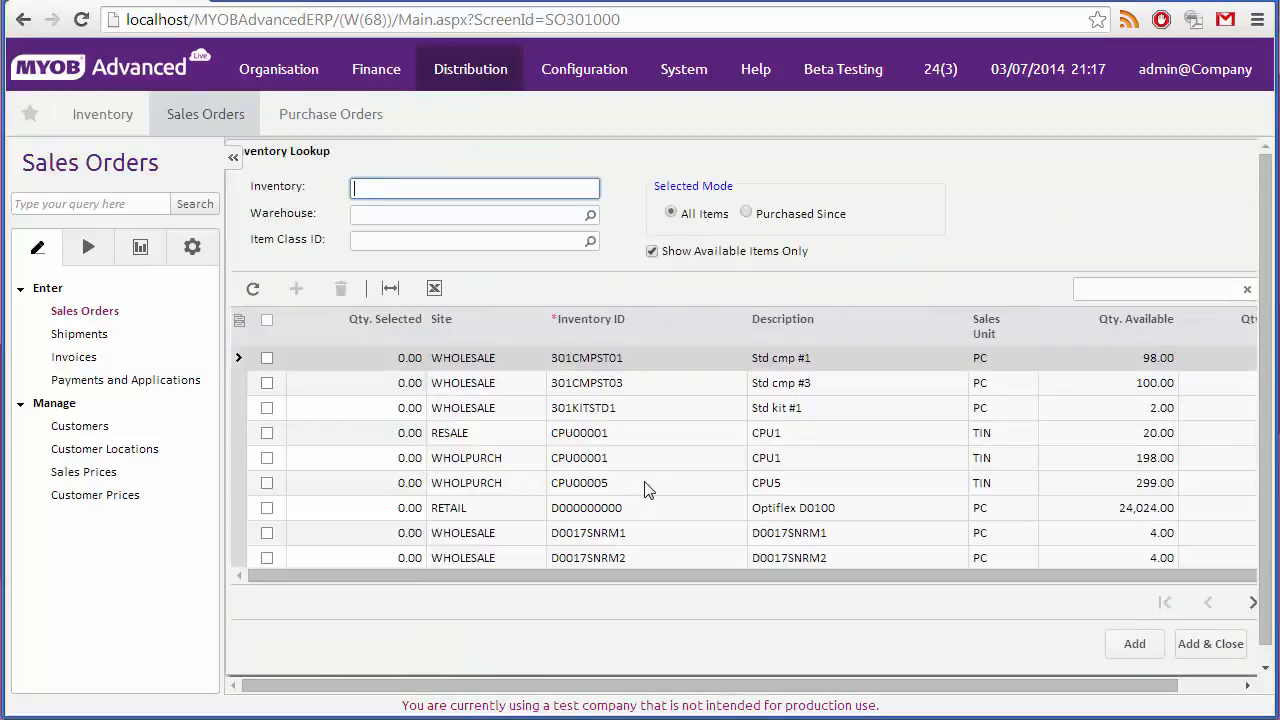
left_click(267, 358)
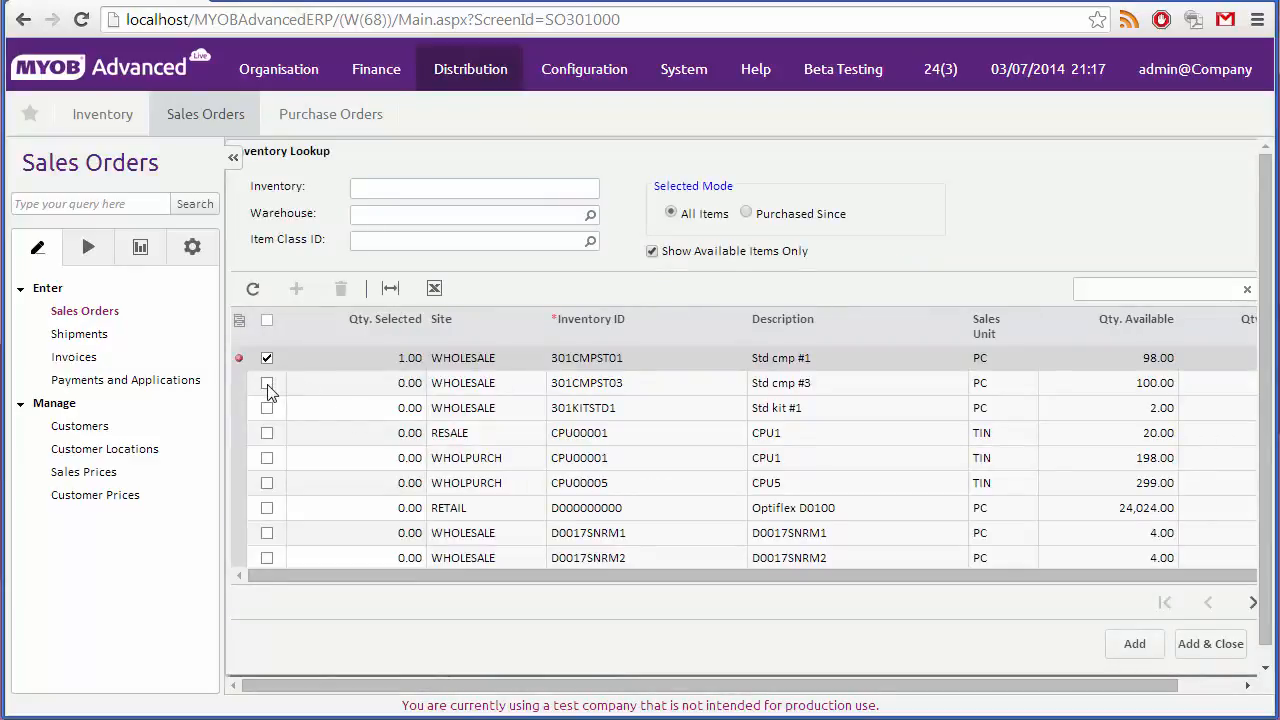
left_click(267, 383)
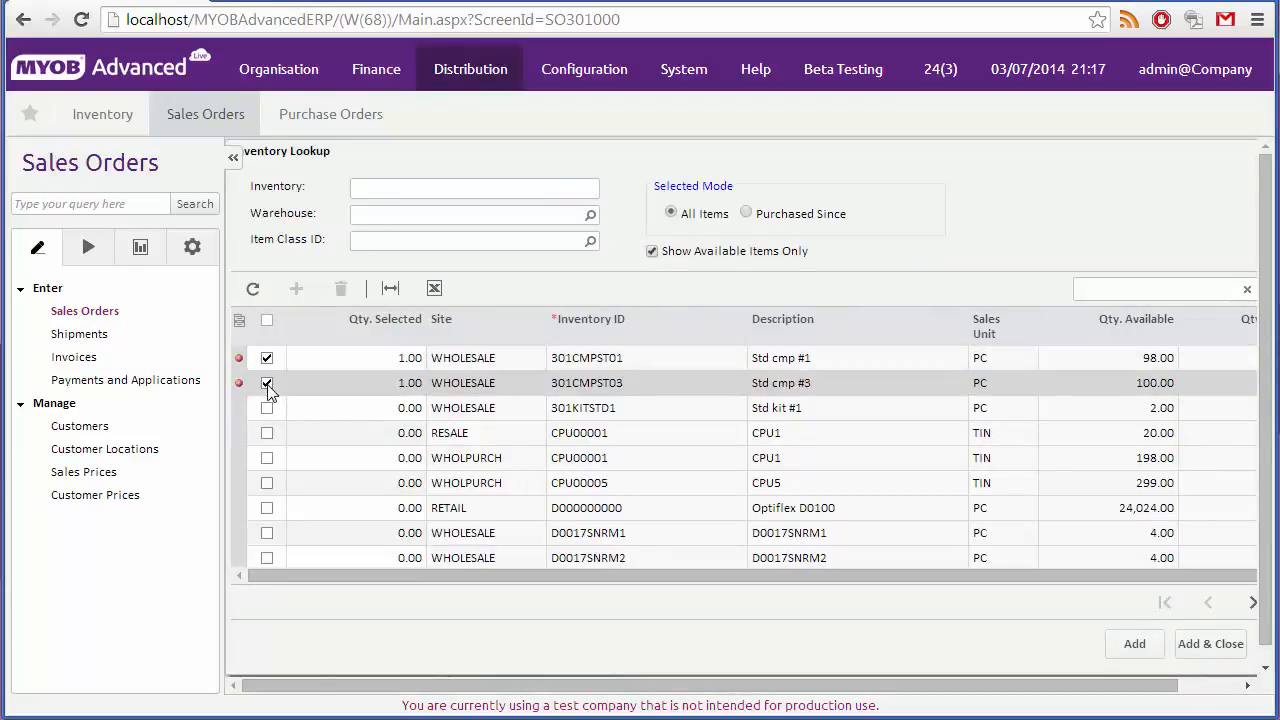
left_click(410, 366)
left_click(410, 366)
type("2")
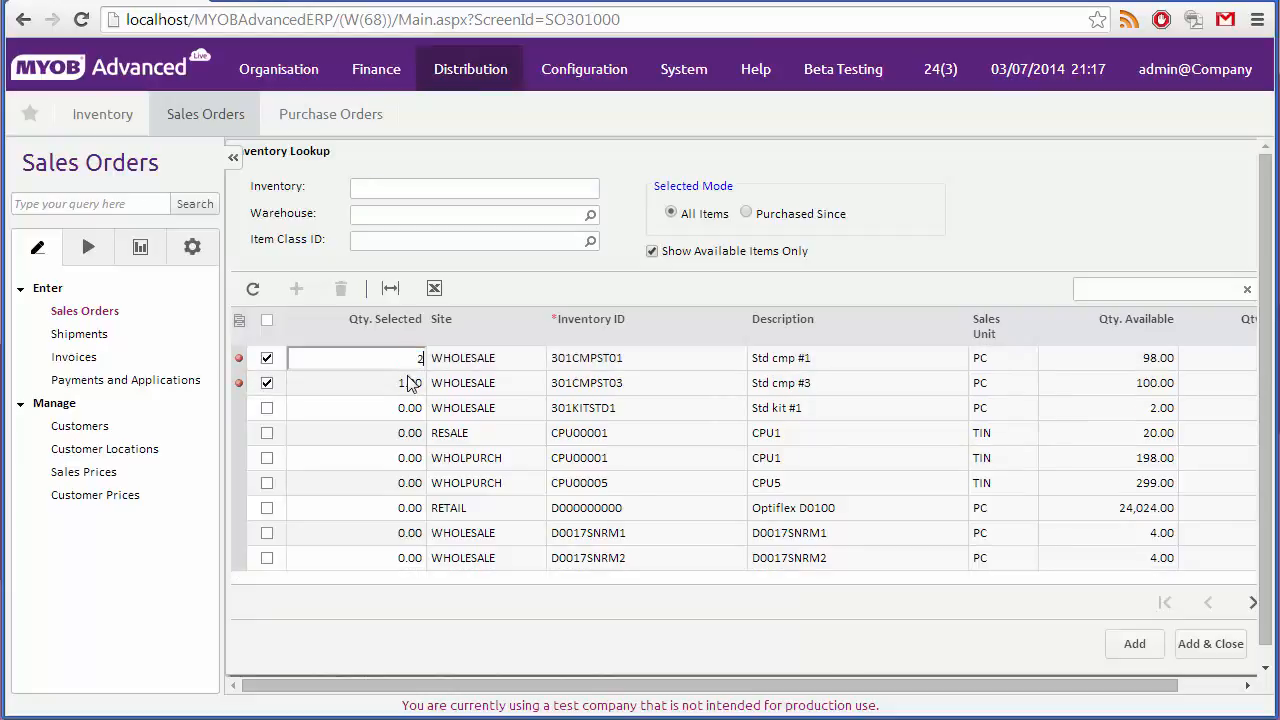
left_click(410, 383)
type("3")
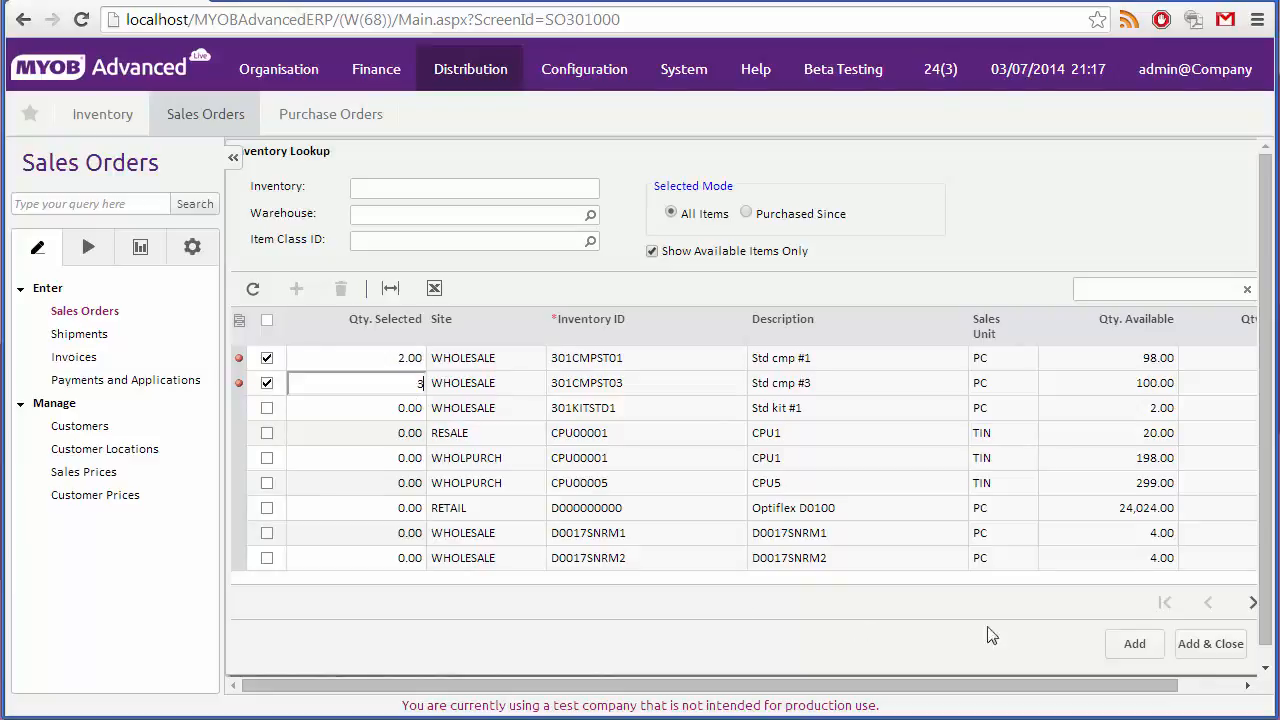
left_click(1216, 645)
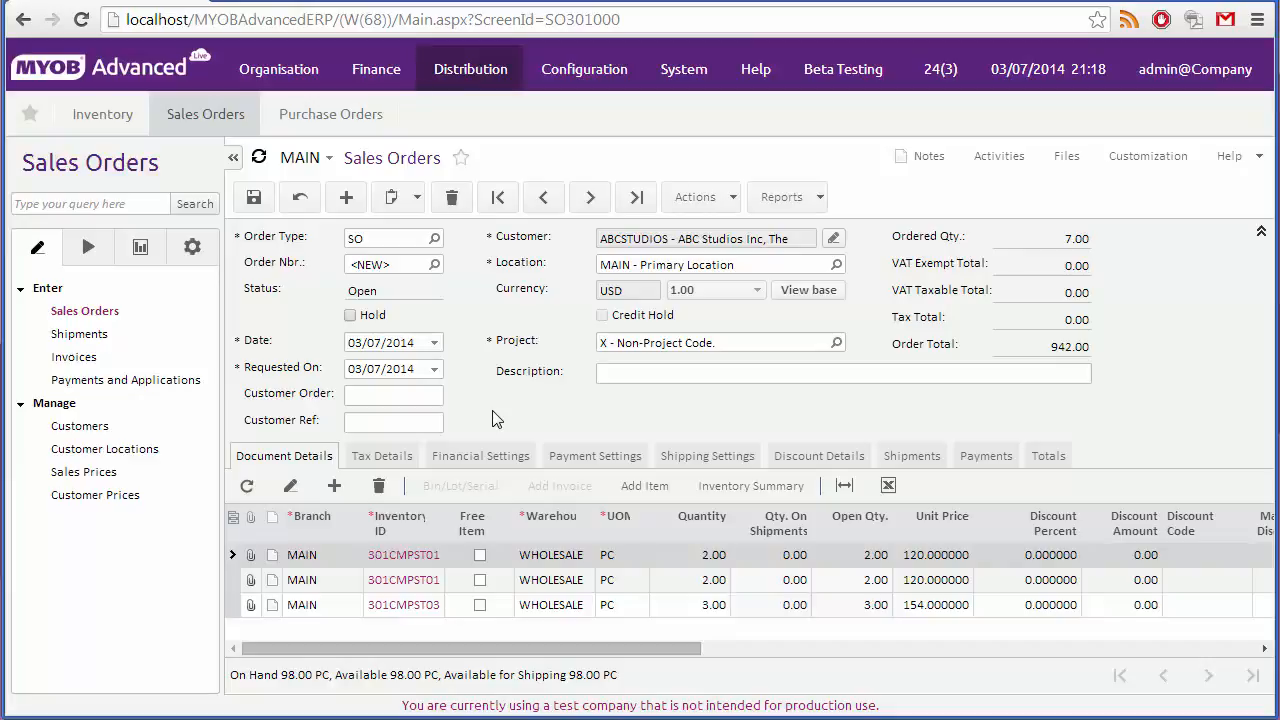
Save the sales order and create its shipment dated 03/07/2014 from the WHOLESALE warehouse.
left_click(256, 198)
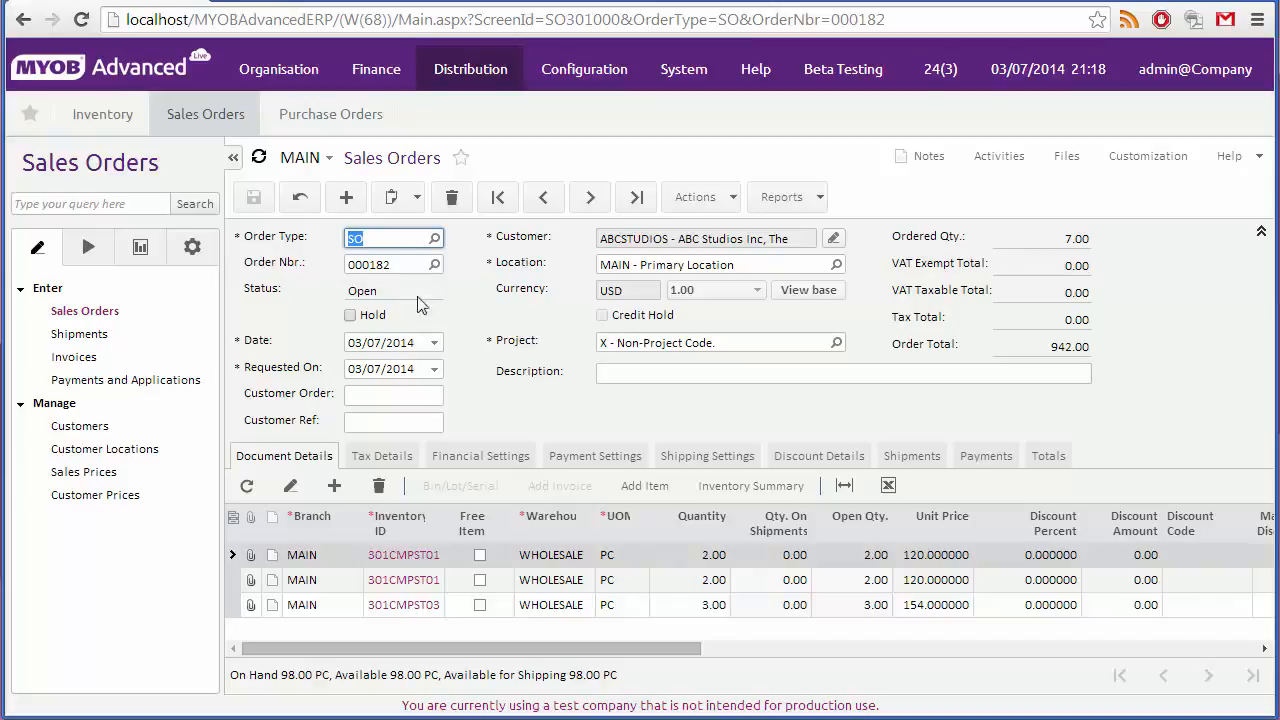
left_click(820, 199)
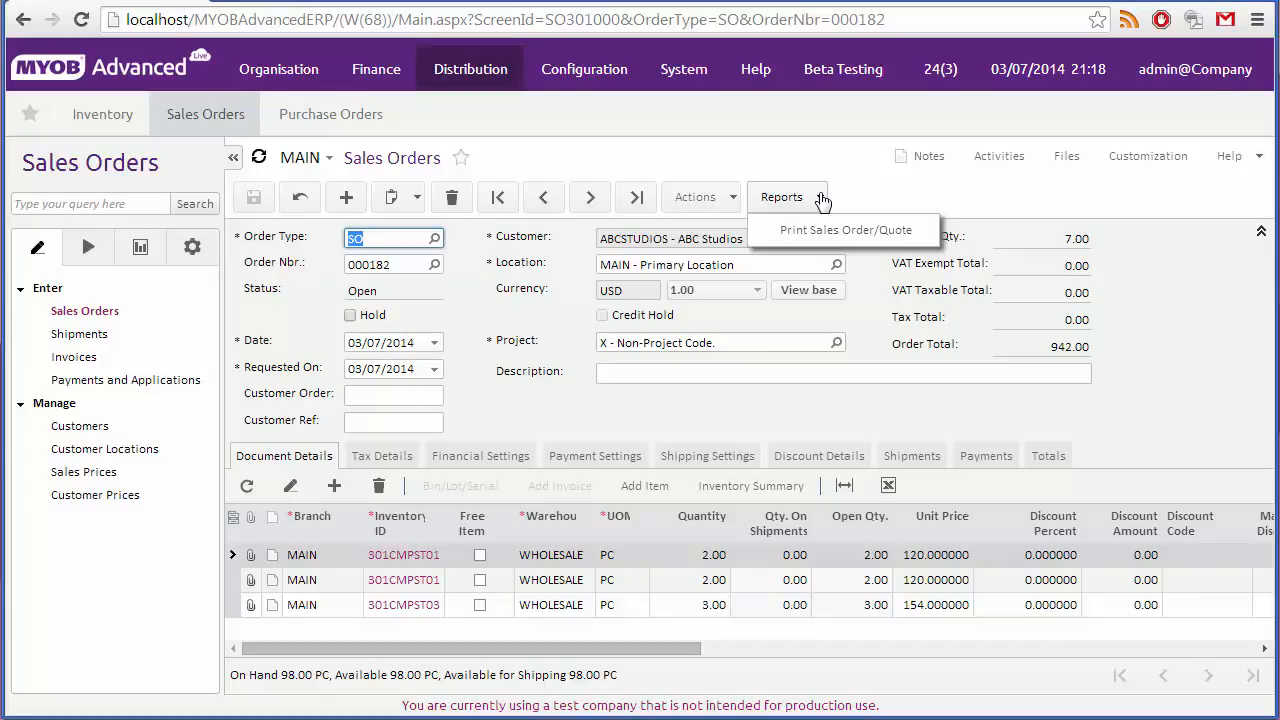
left_click(733, 199)
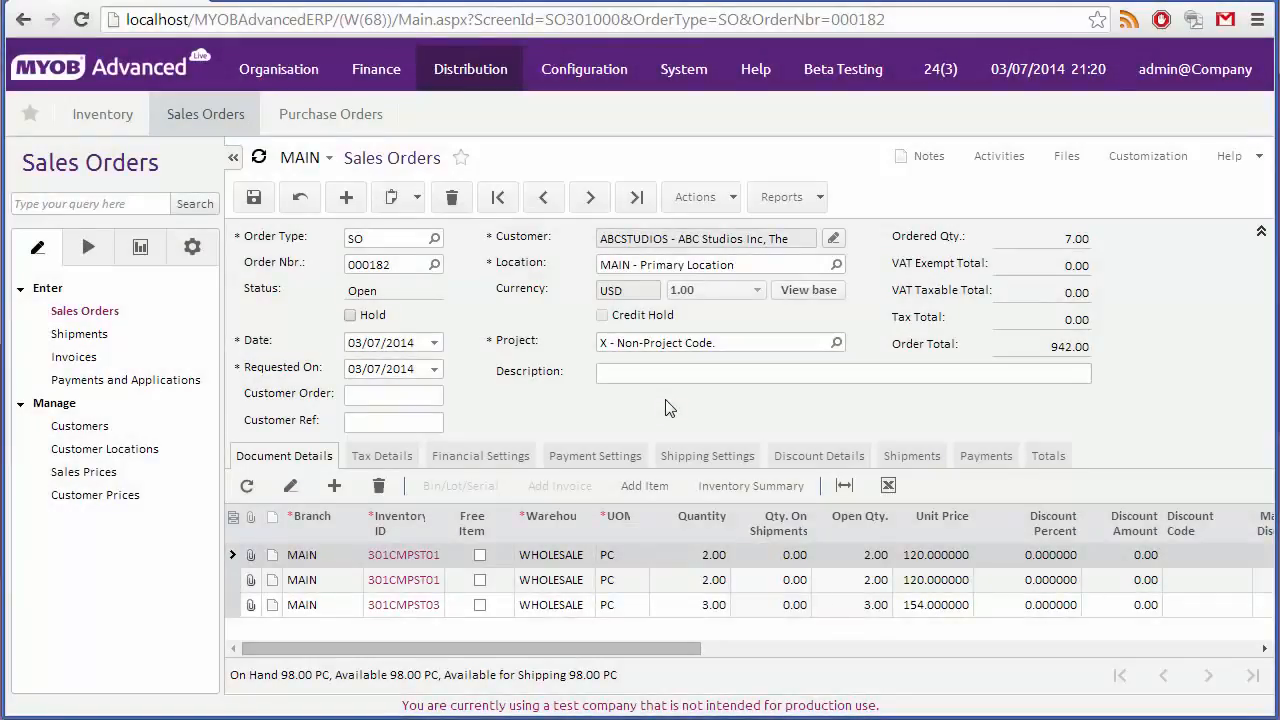
left_click(730, 198)
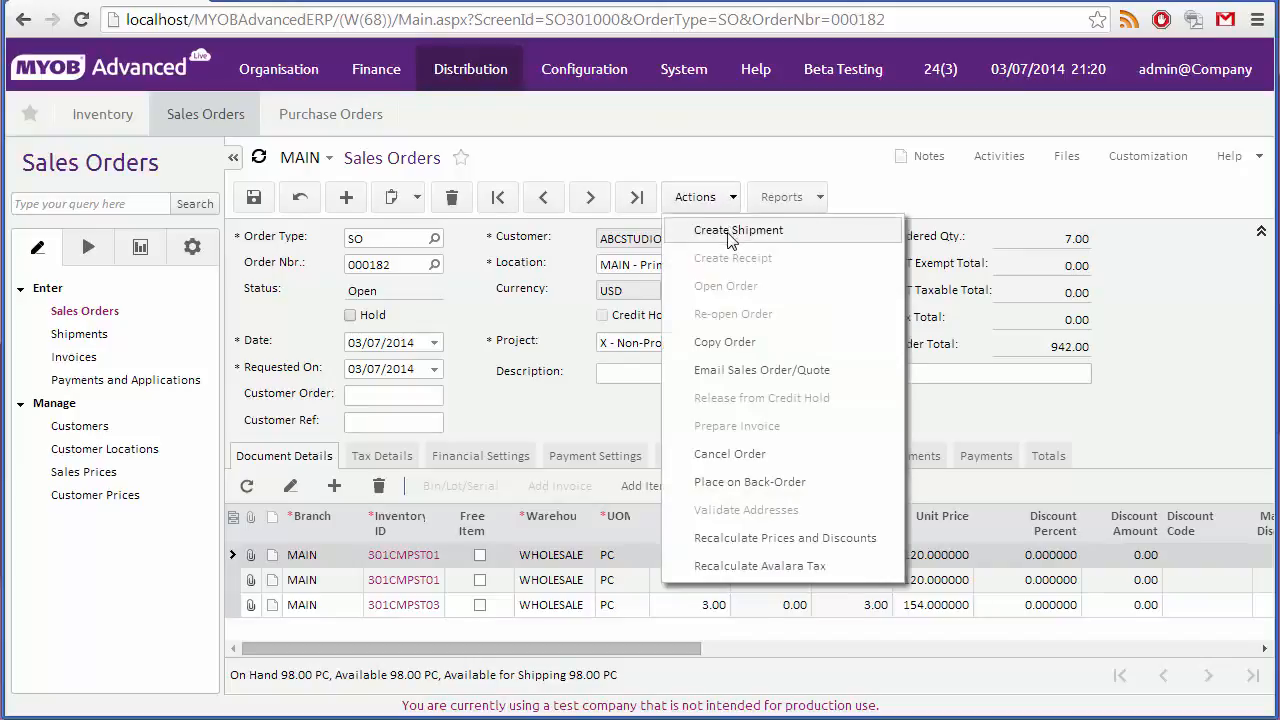
left_click(735, 231)
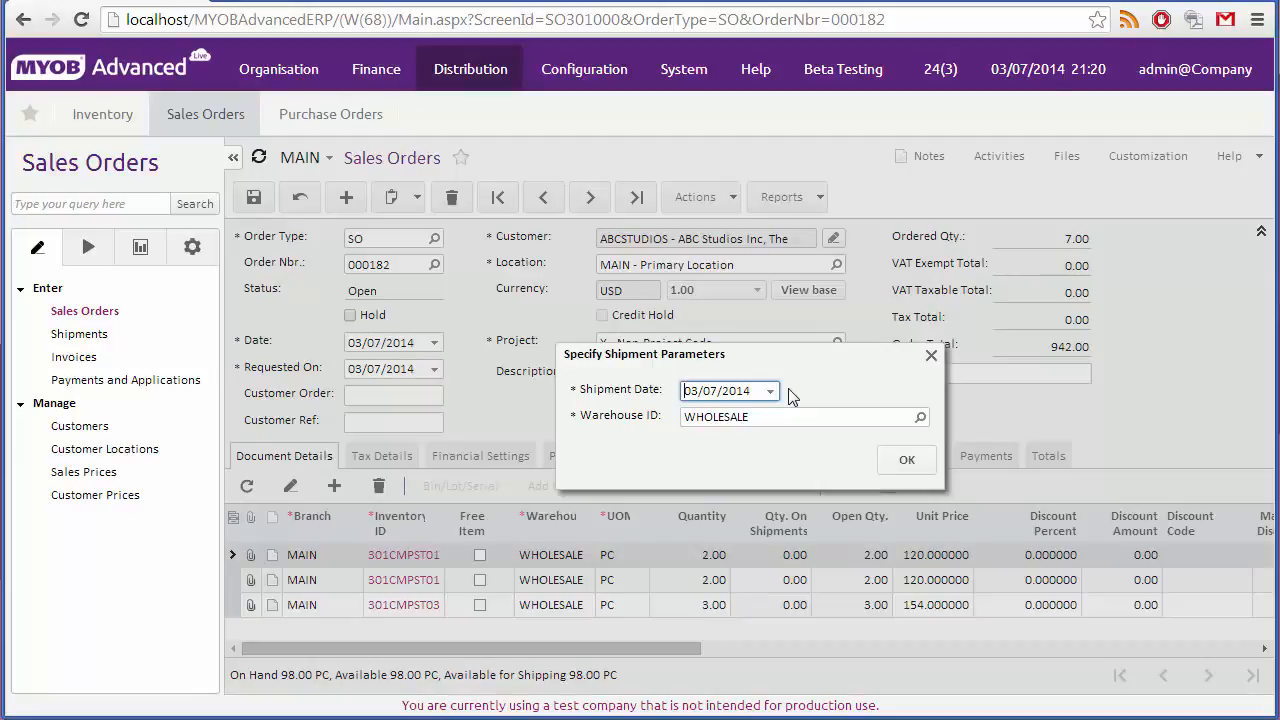
left_click(909, 465)
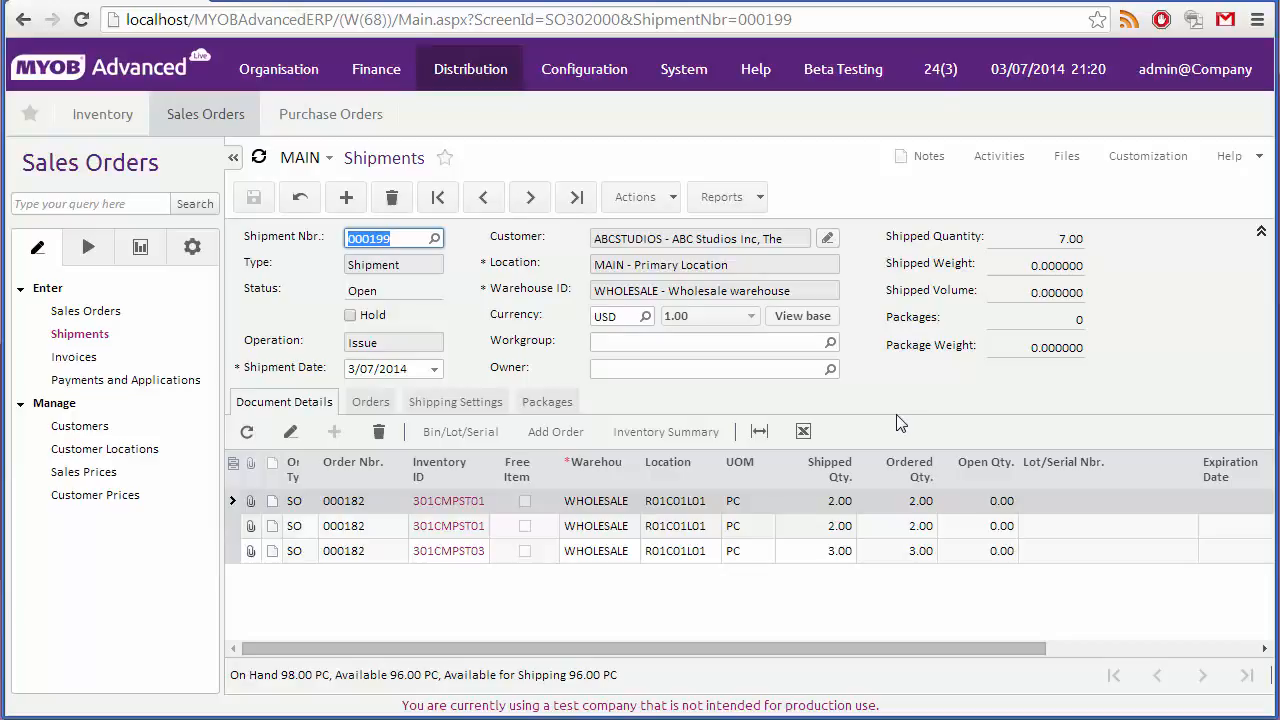
Confirm the new shipment and prepare an invoice from it.
left_click(755, 197)
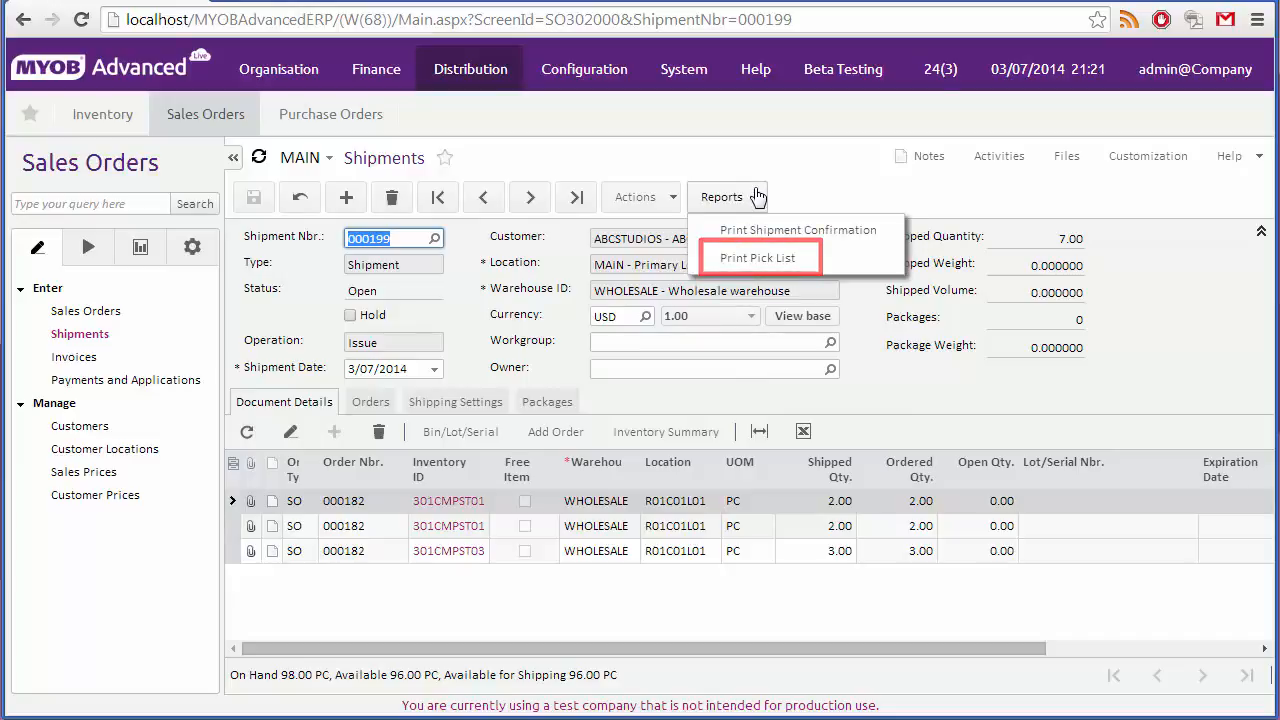
left_click(845, 199)
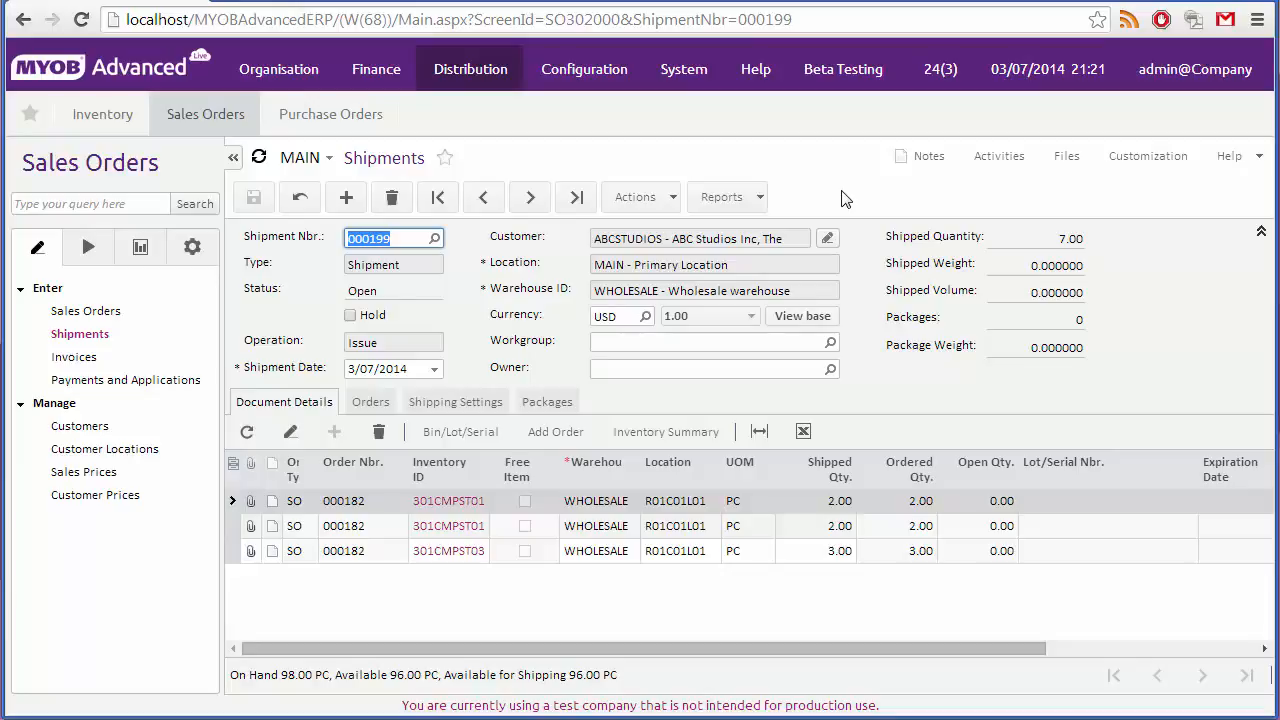
left_click(660, 197)
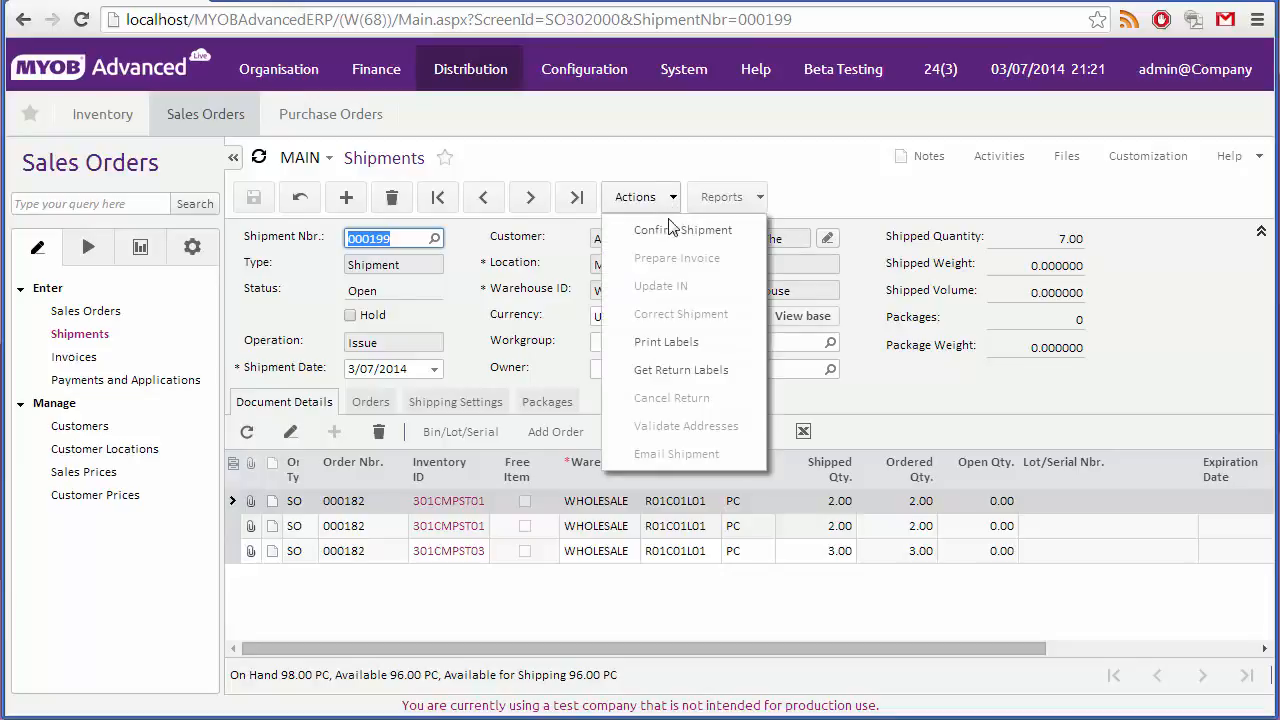
left_click(672, 232)
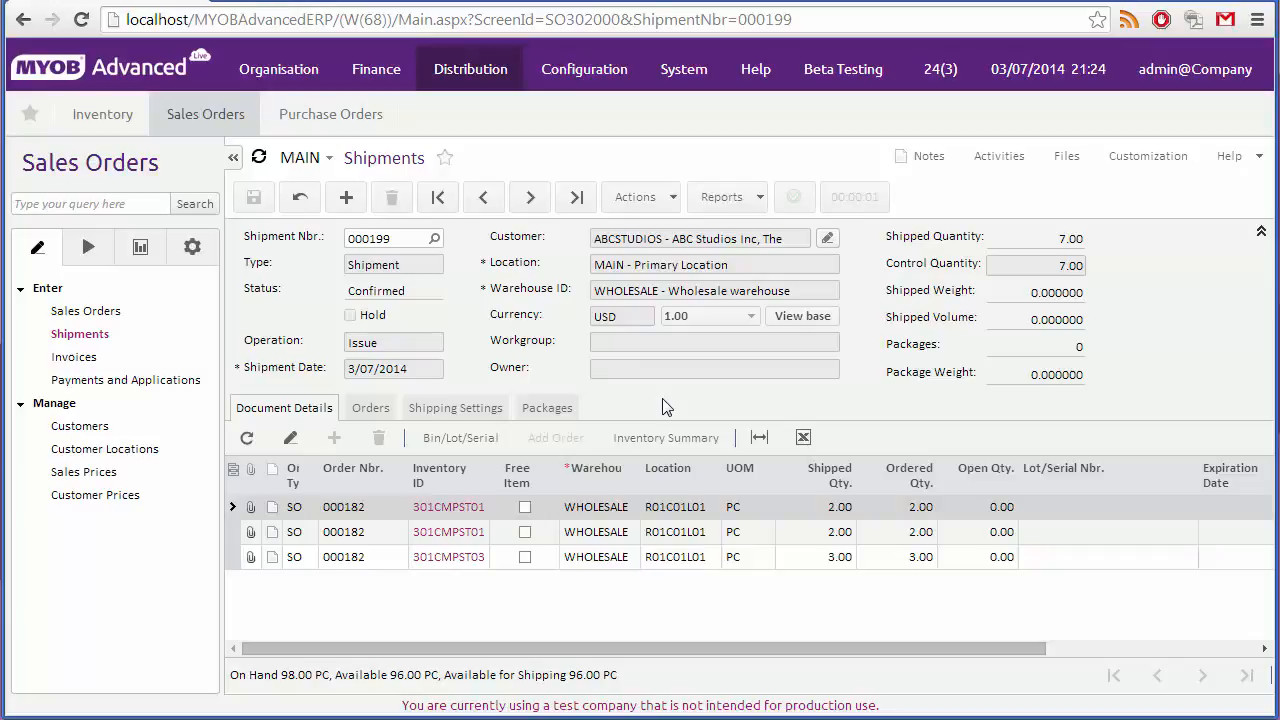
left_click(671, 200)
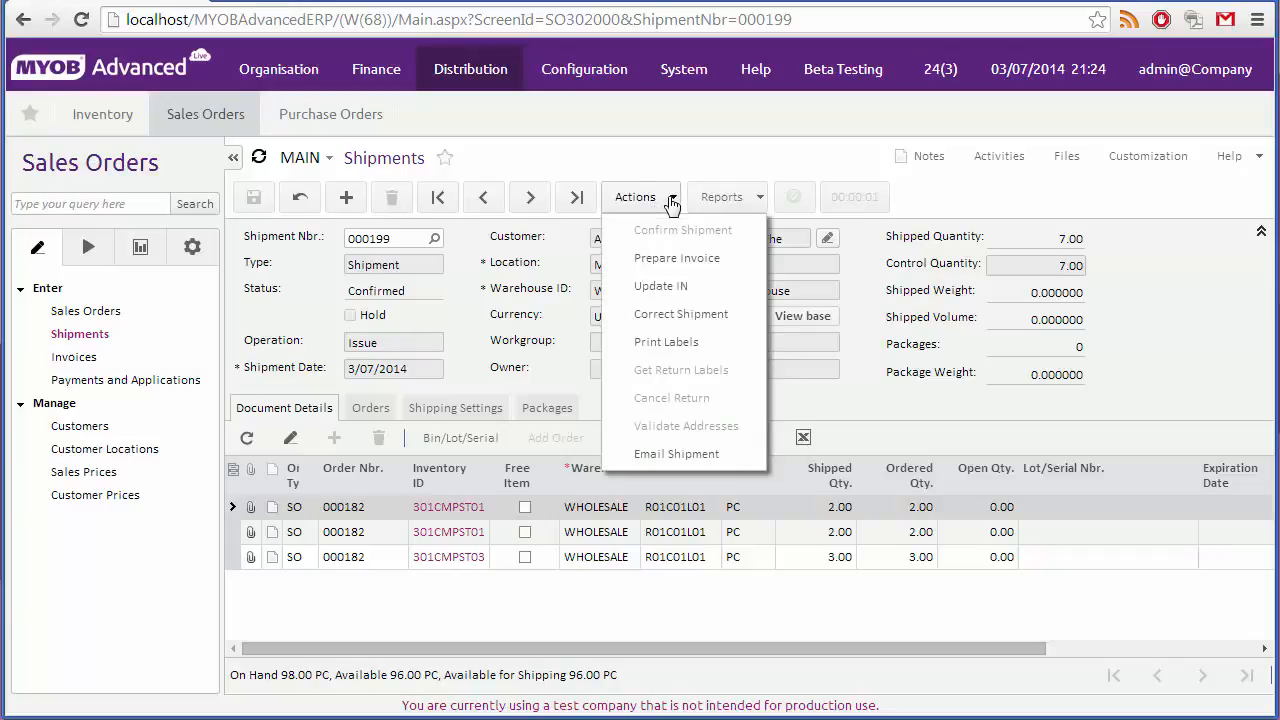
left_click(662, 260)
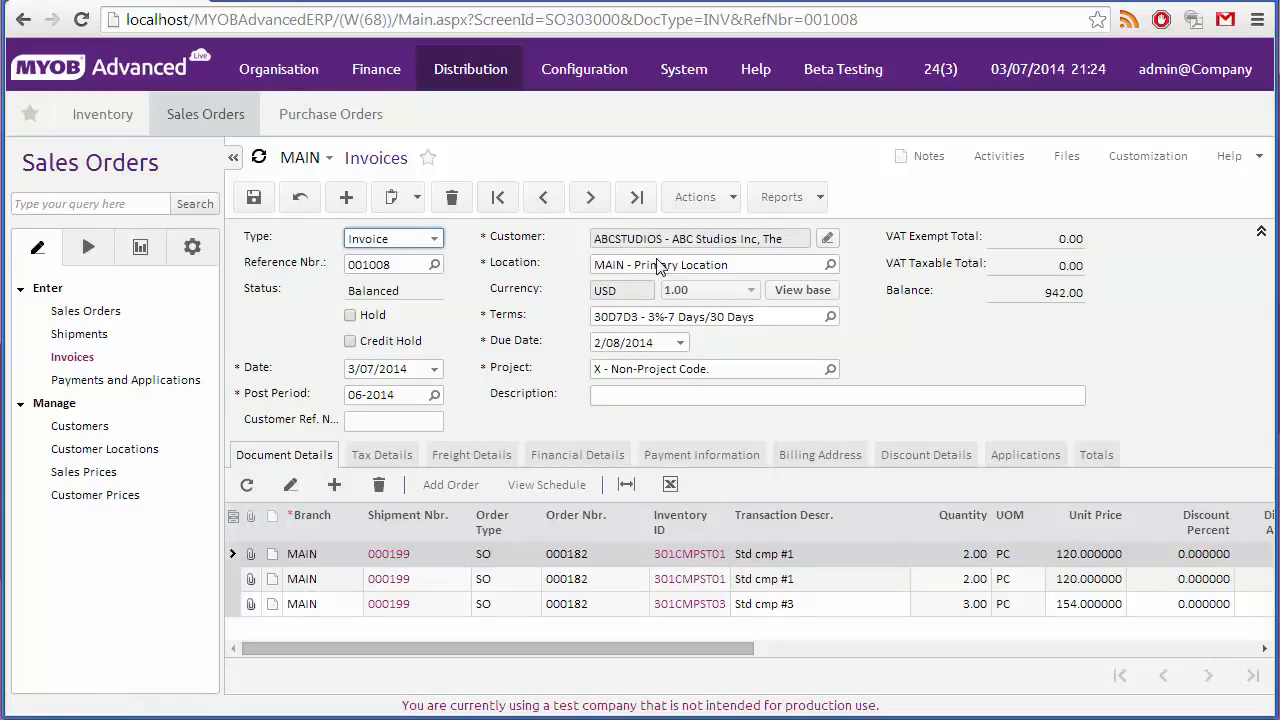
left_click(819, 199)
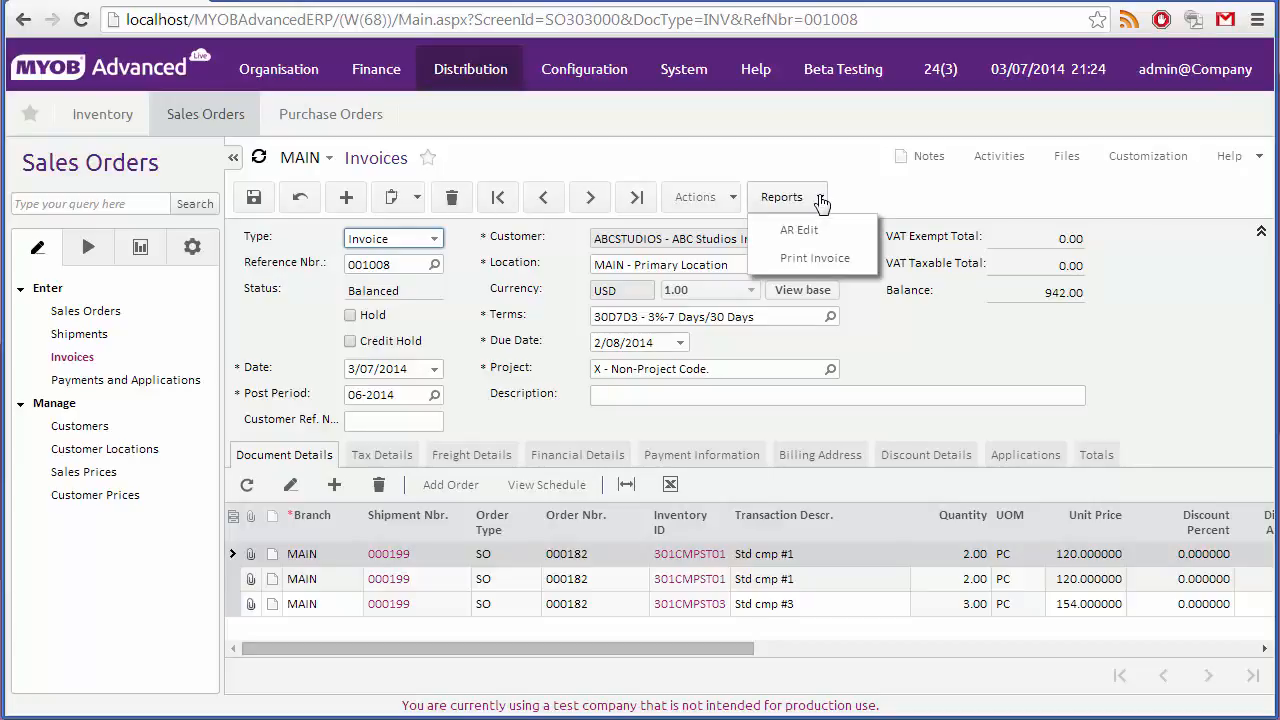
left_click(731, 199)
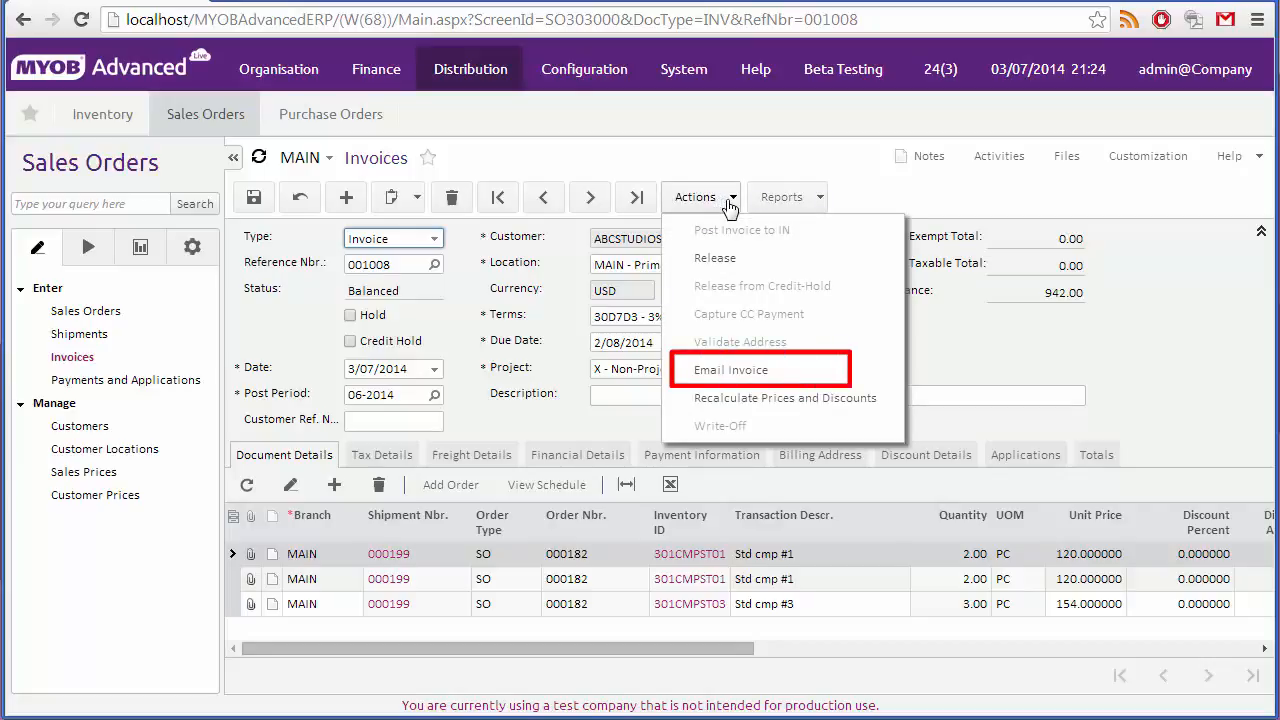
left_click(732, 173)
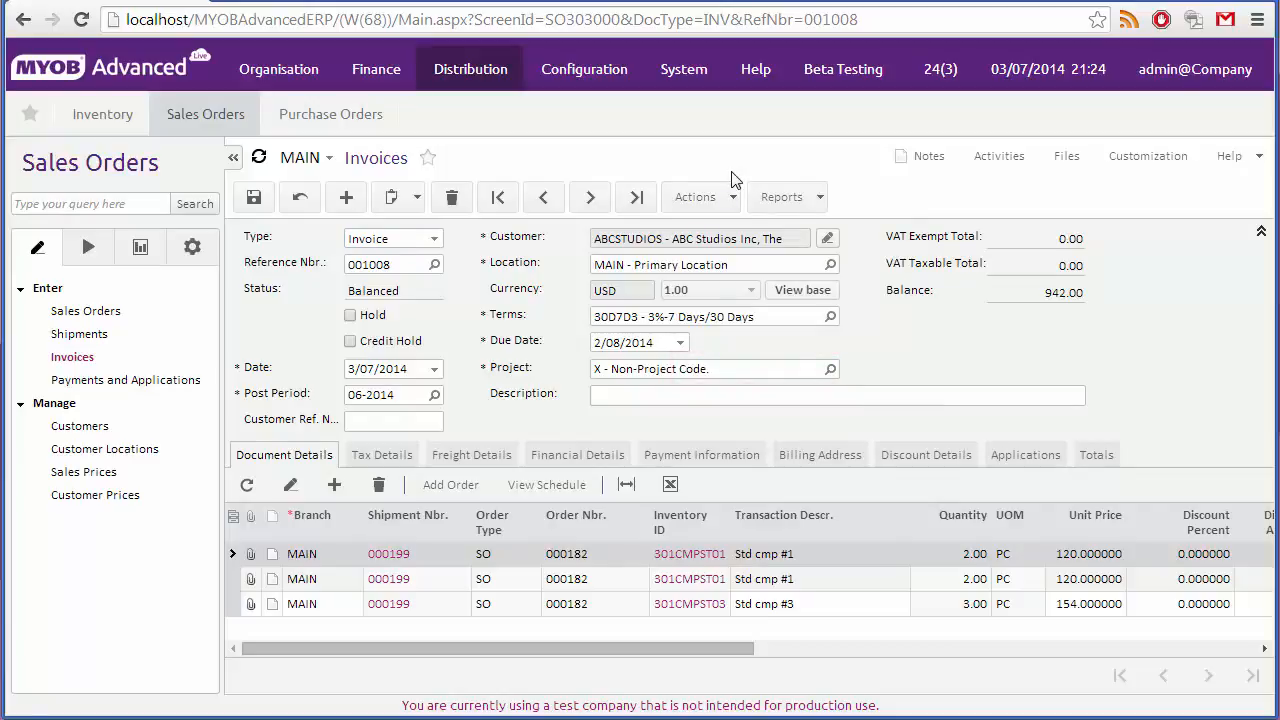
left_click(732, 199)
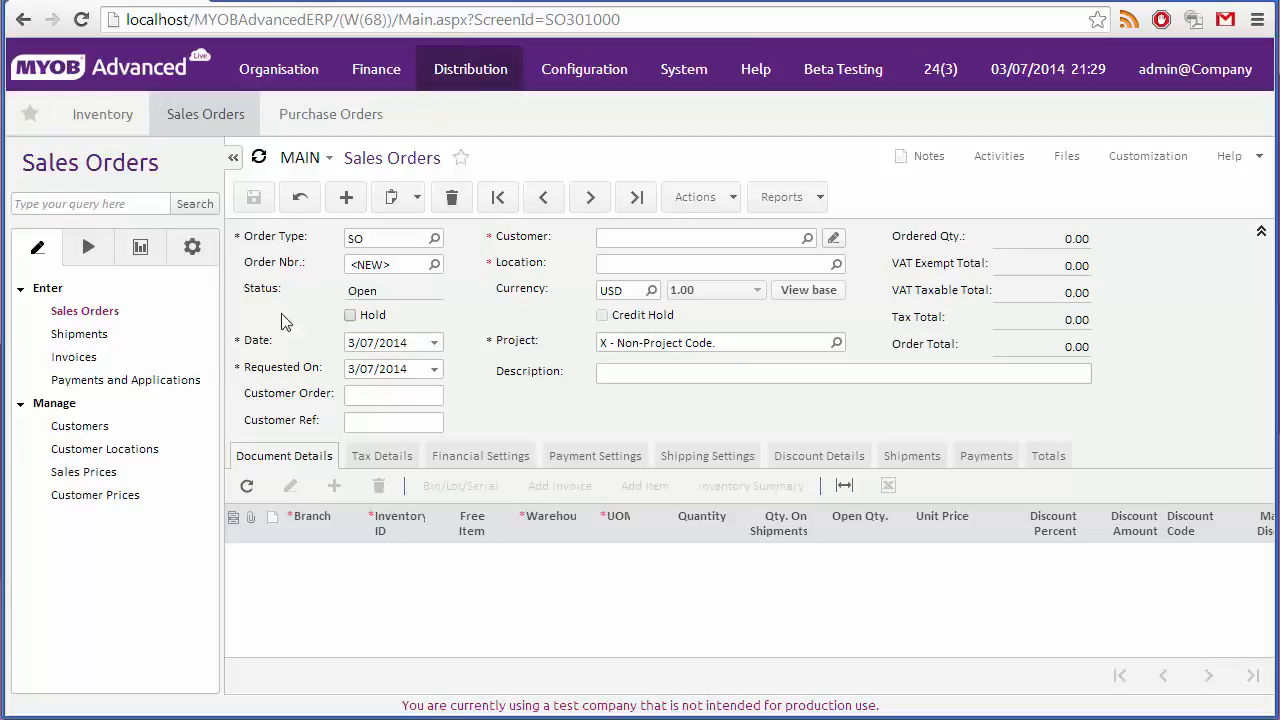
List the sales orders available for the Create Shipment action in the Process Orders screen.
left_click(88, 254)
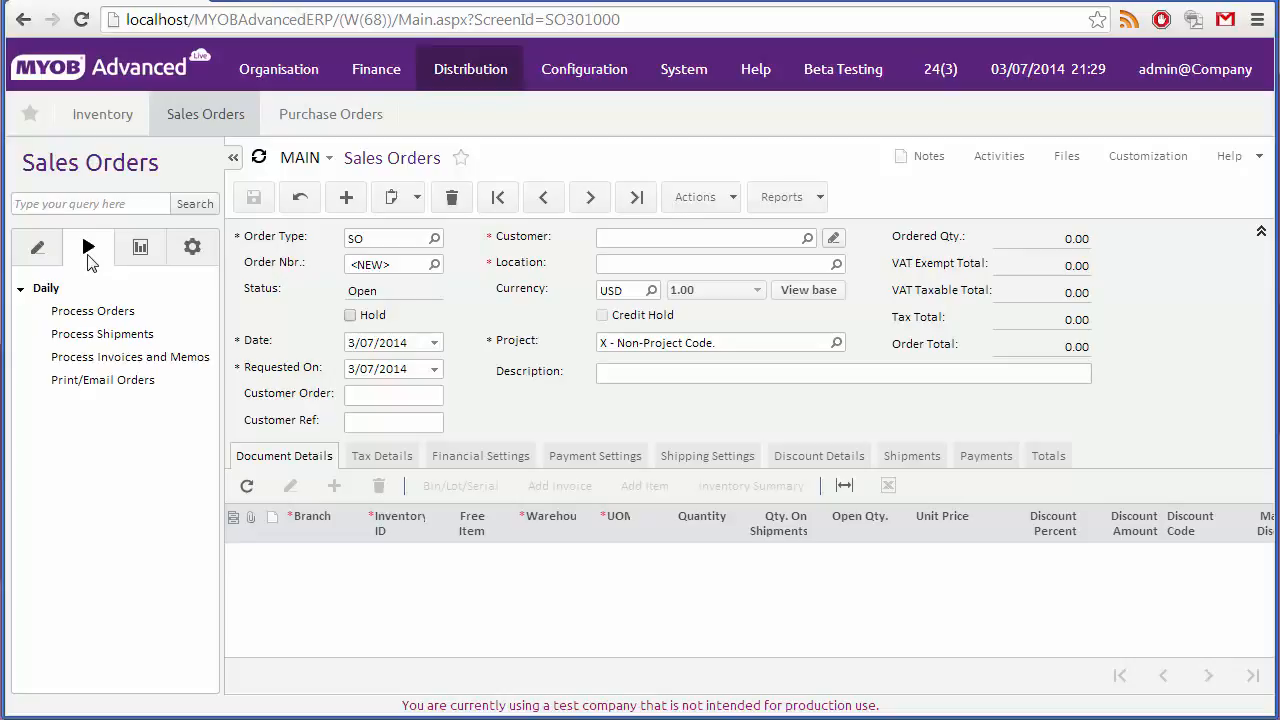
left_click(95, 316)
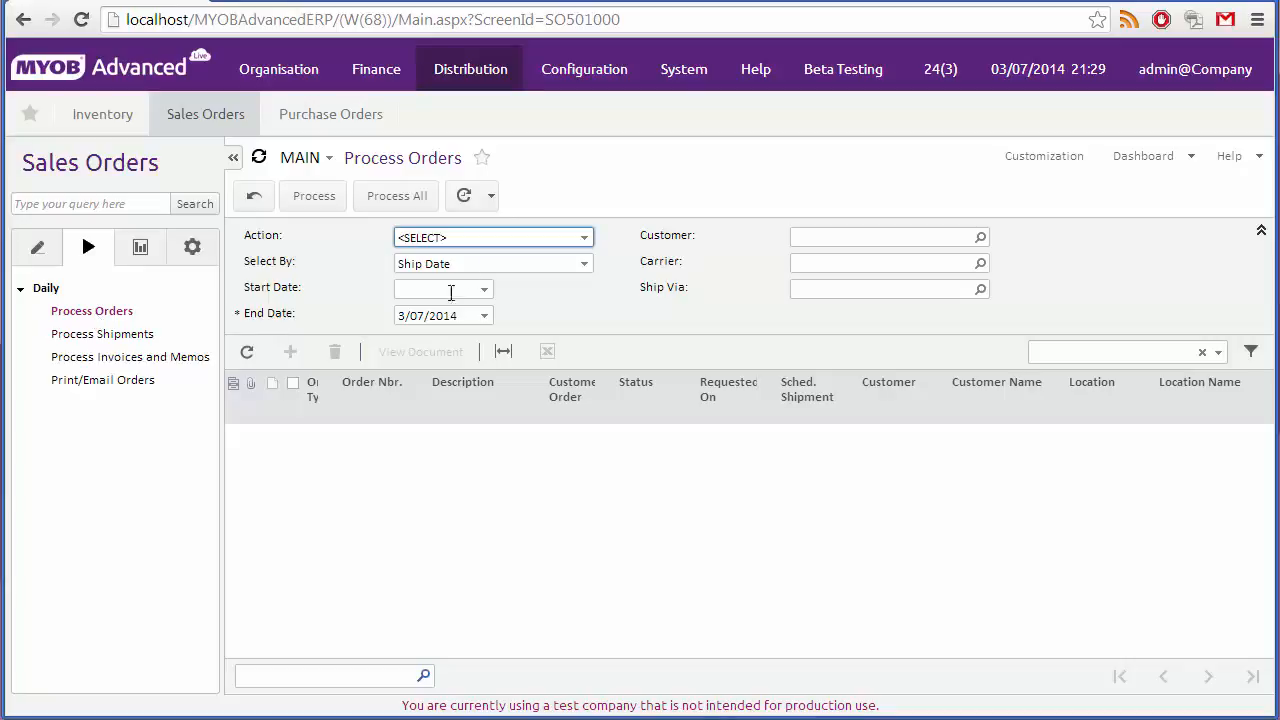
left_click(584, 238)
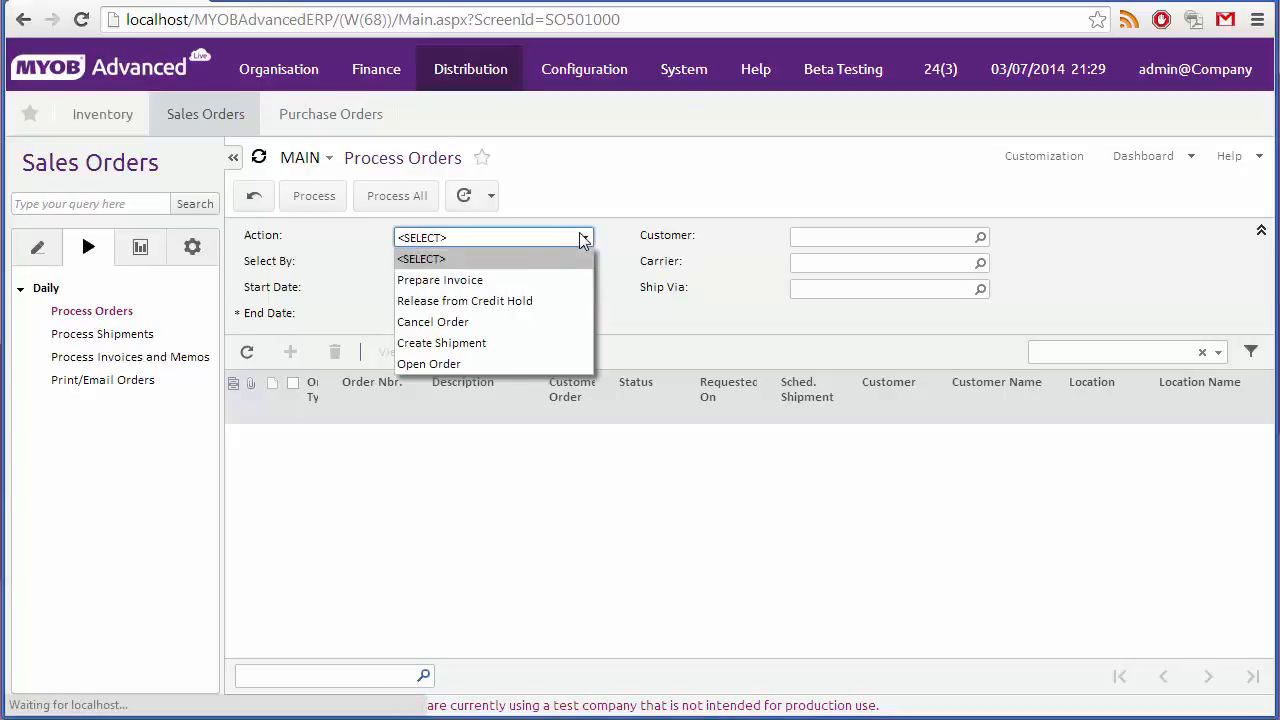
left_click(454, 349)
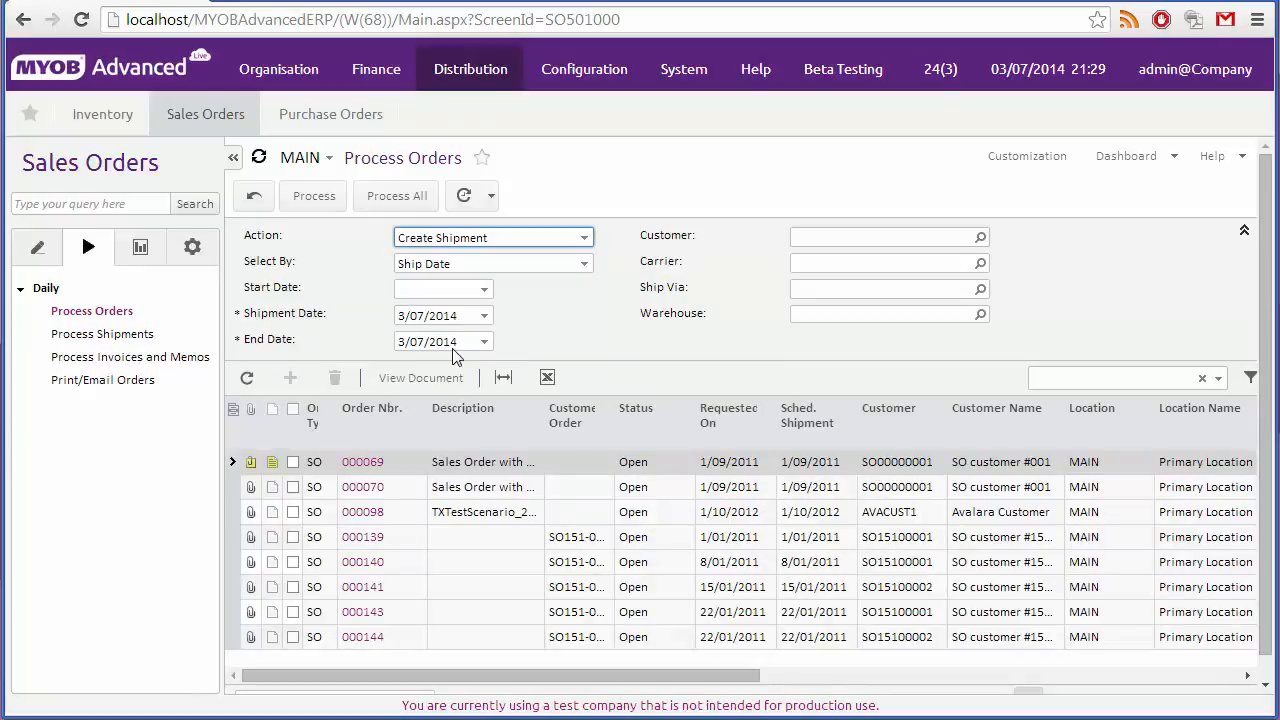
List the shipments for the Prepare Invoice action in Process Shipments and open a new automation schedule.
left_click(112, 334)
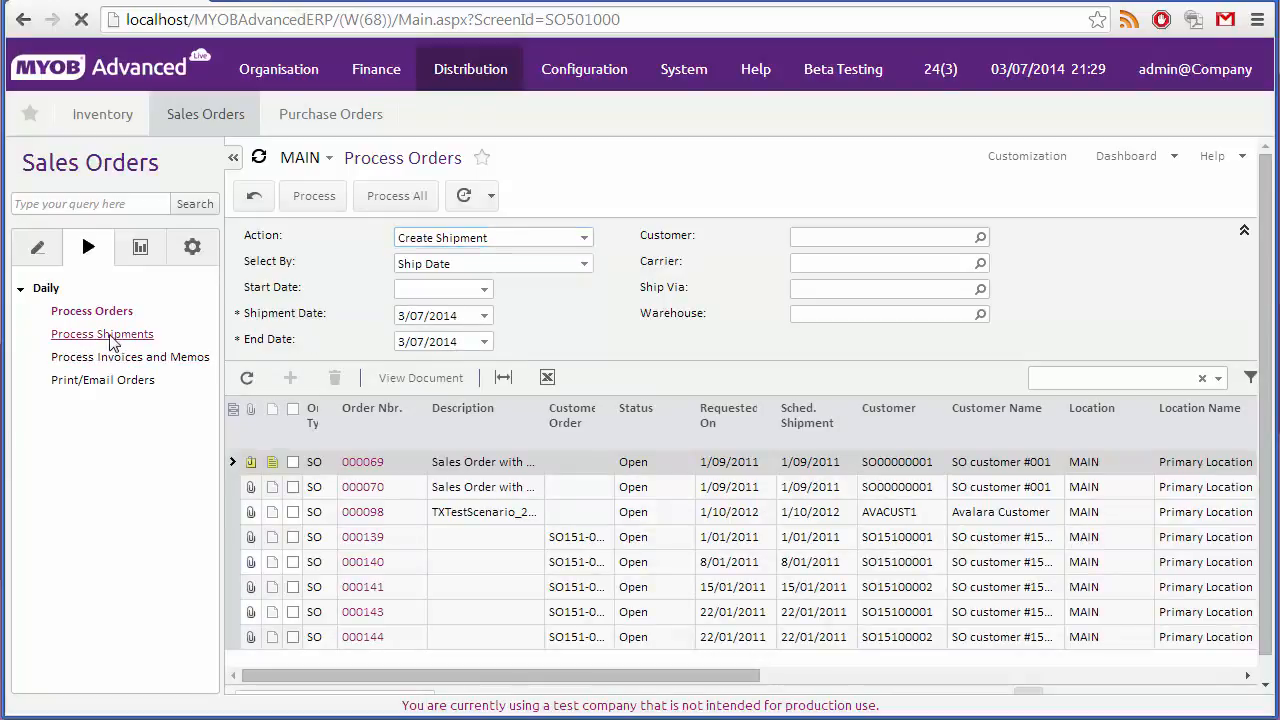
left_click(584, 238)
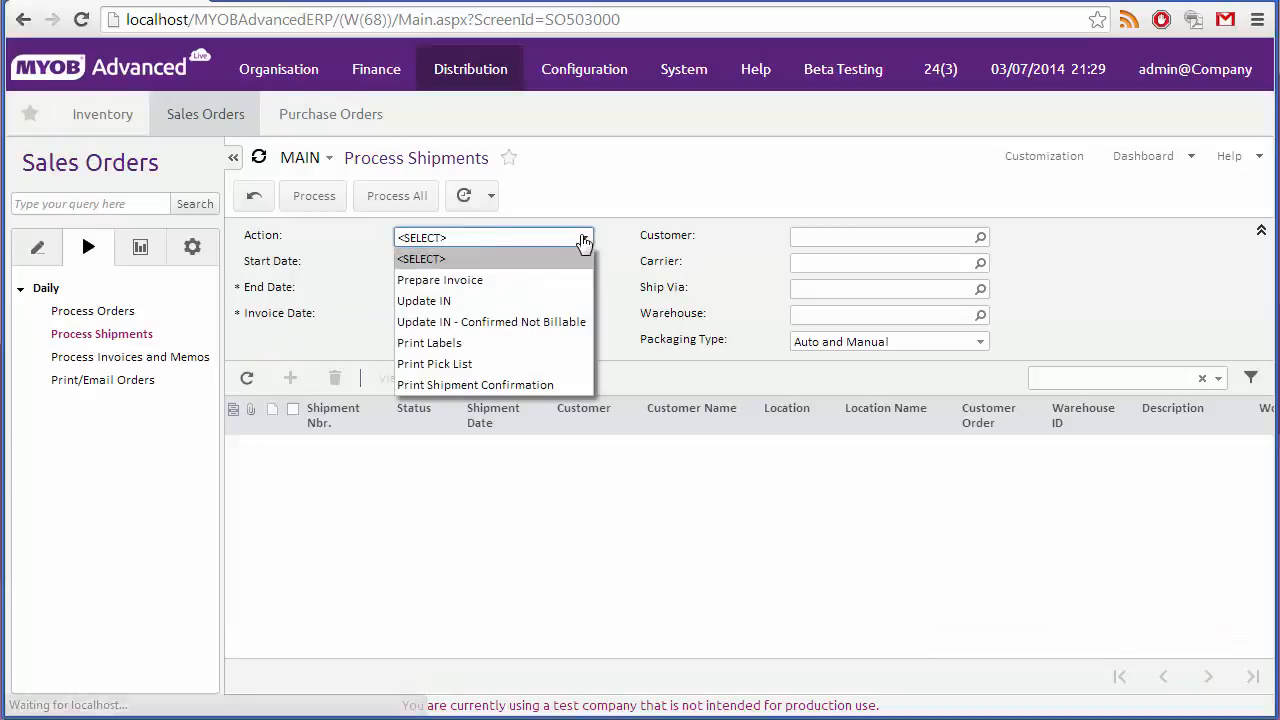
left_click(476, 289)
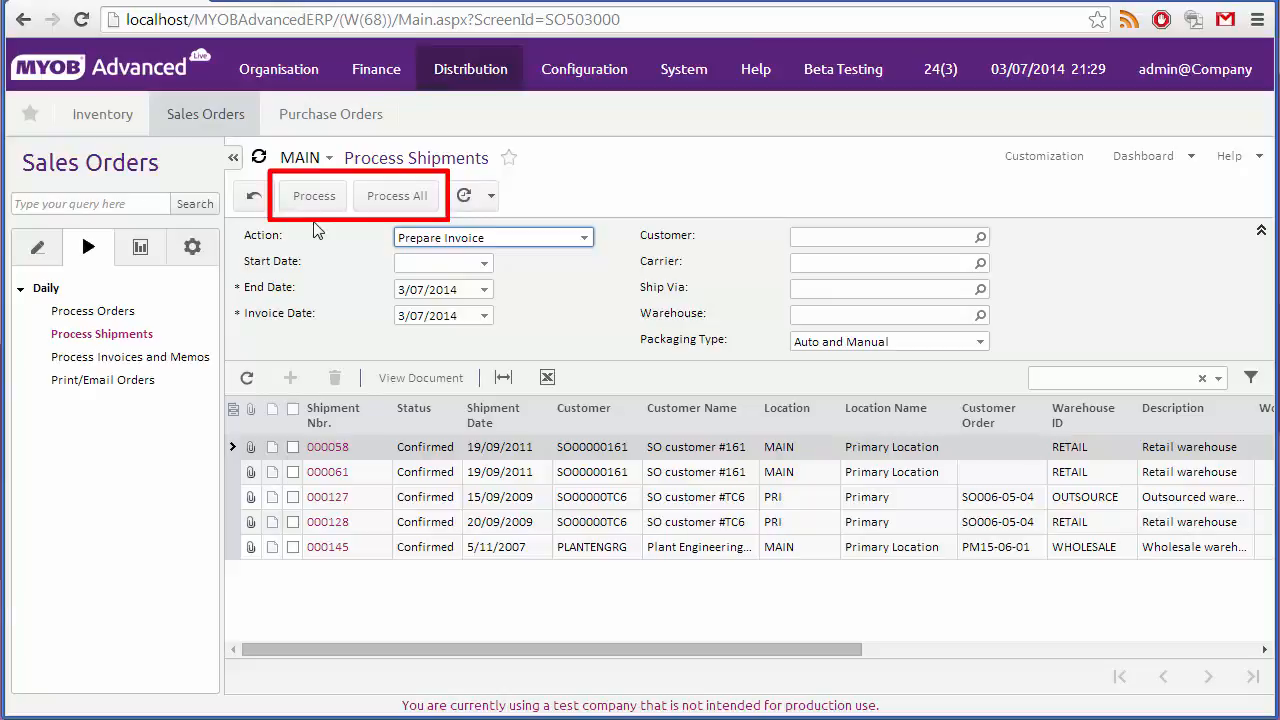
left_click(493, 198)
left_click(485, 317)
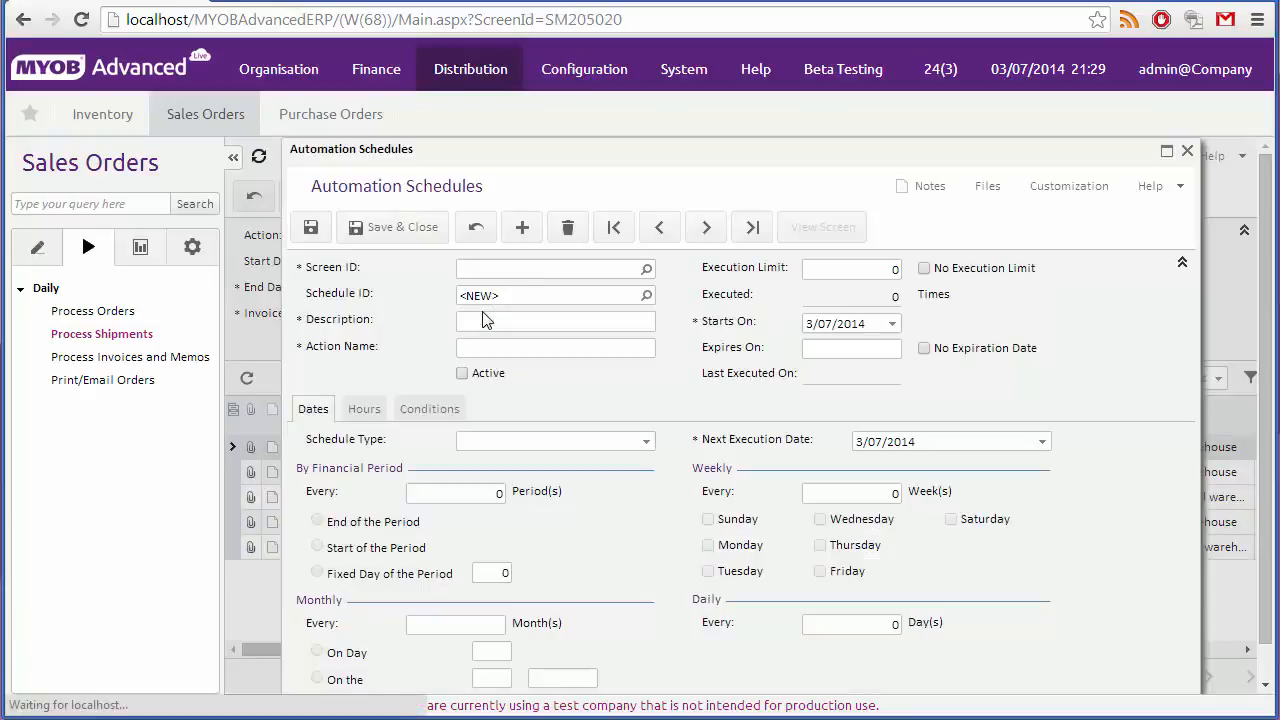